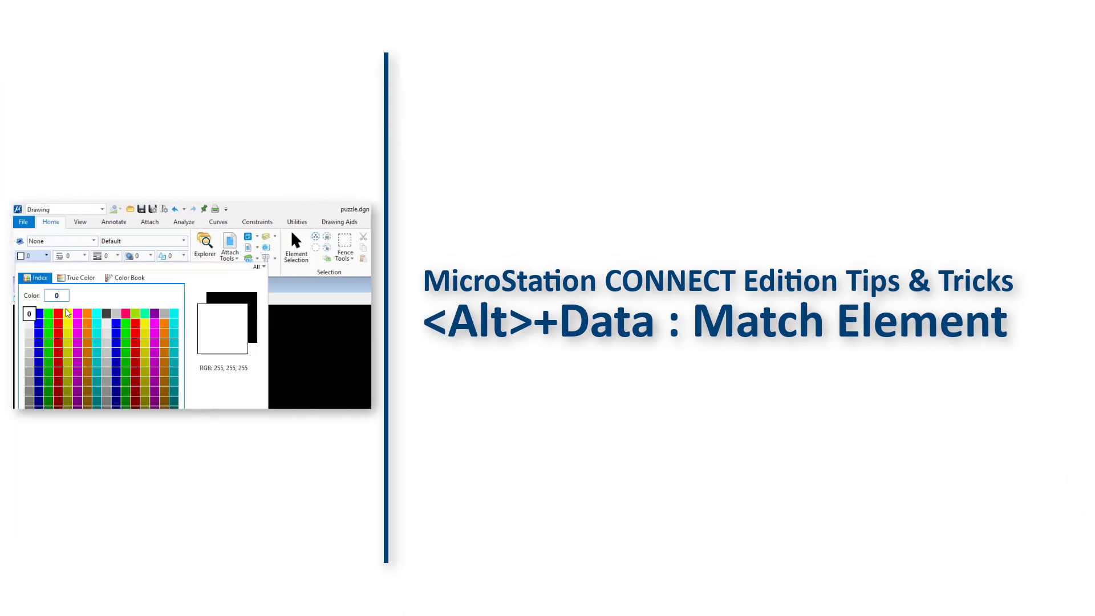
Step: Set the active colour to yellow and open the line style list
left_click(68, 314)
left_click(85, 256)
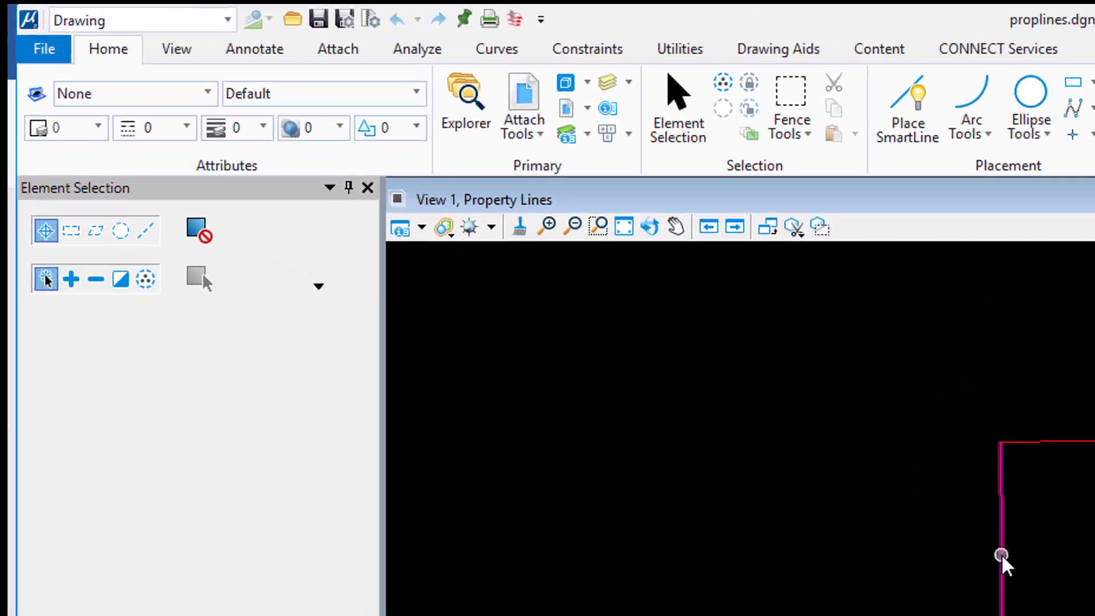
Step: Match the active level PropertyLine_ep from an existing property line
left_click(1027, 570)
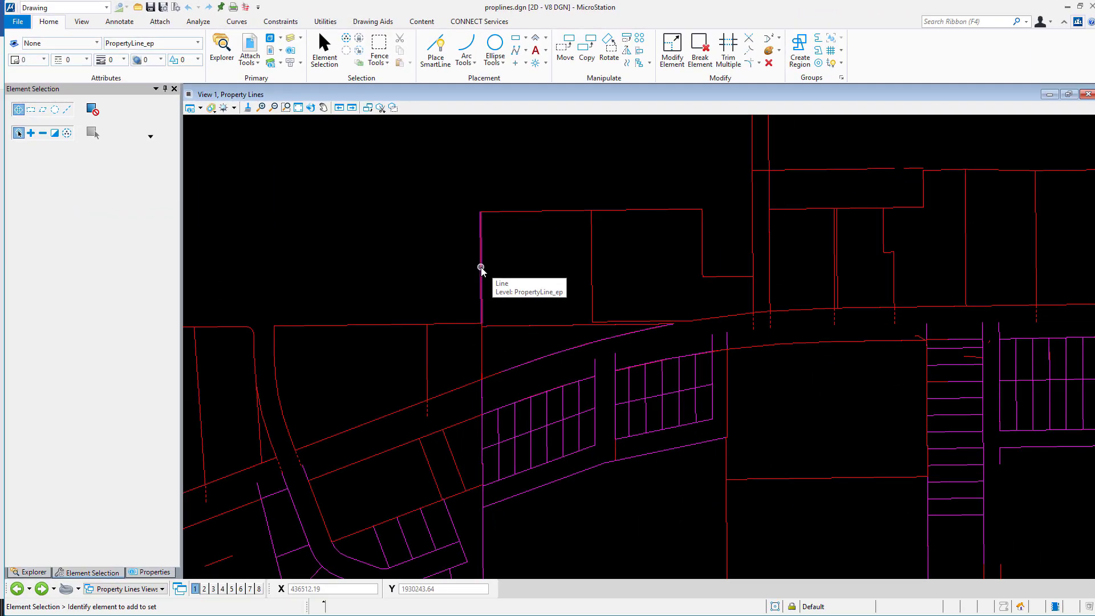
Step: Start and cancel SmartLines while matching SubDivLine and PropertyLine_ep levels from lines and an arc
left_click(435, 48)
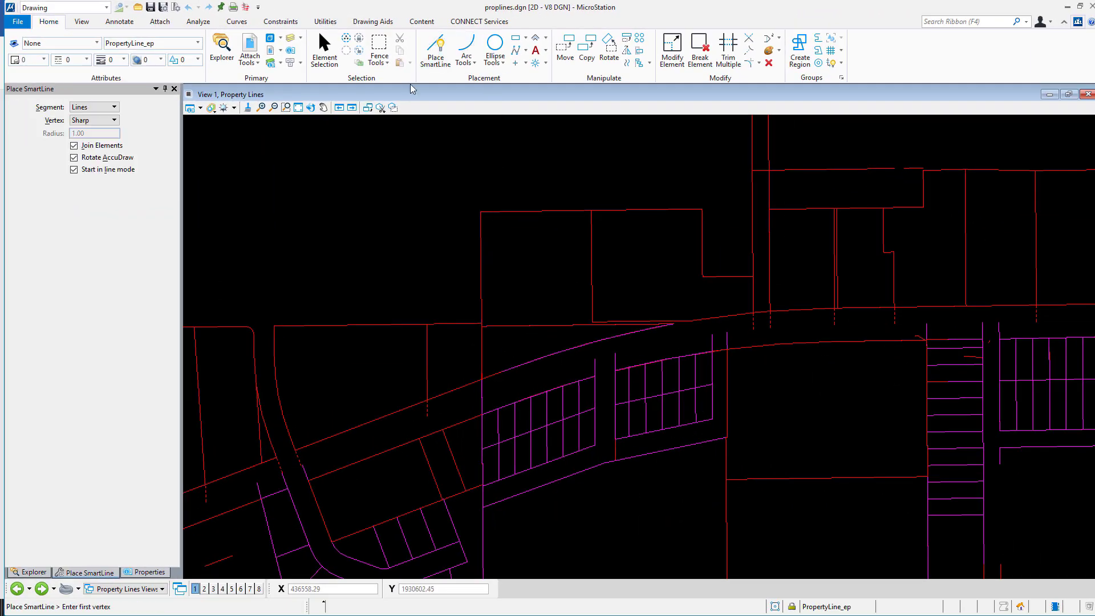
left_click(292, 205)
right_click(628, 145)
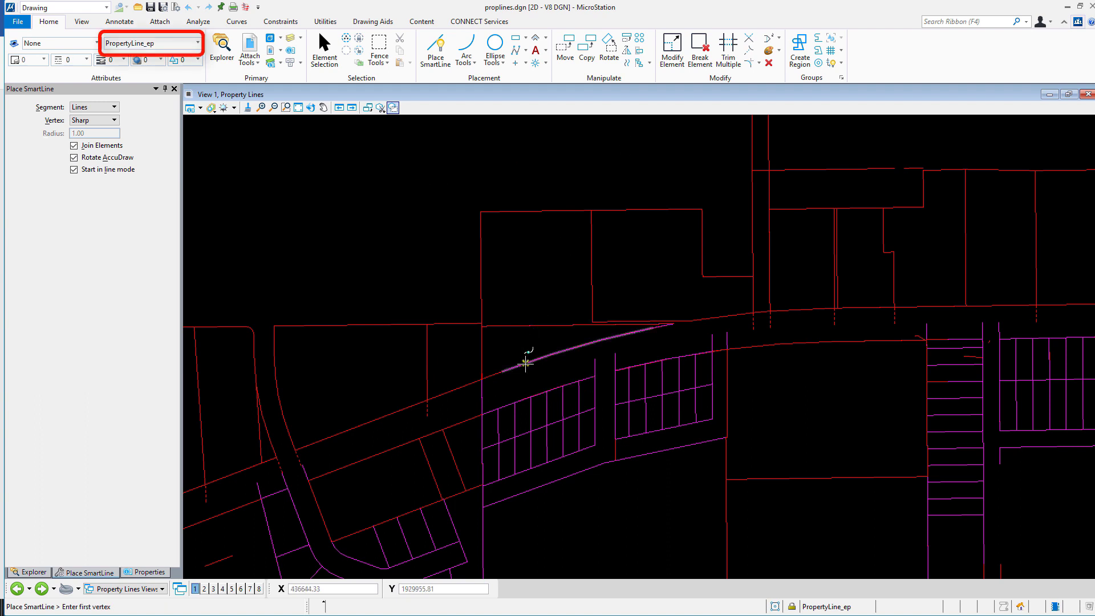
left_click(311, 186)
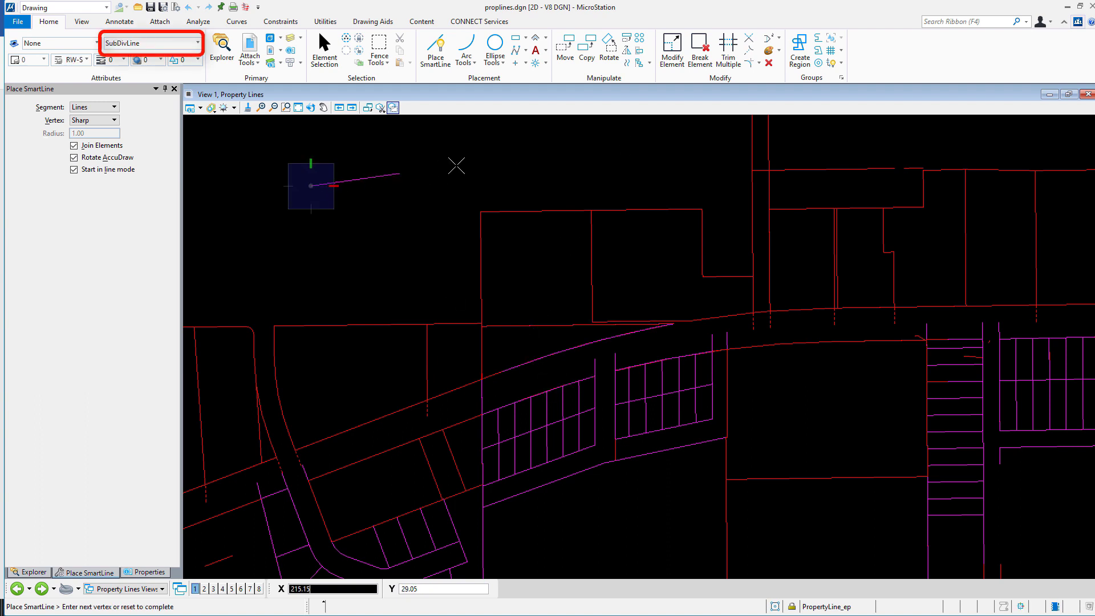
right_click(643, 136)
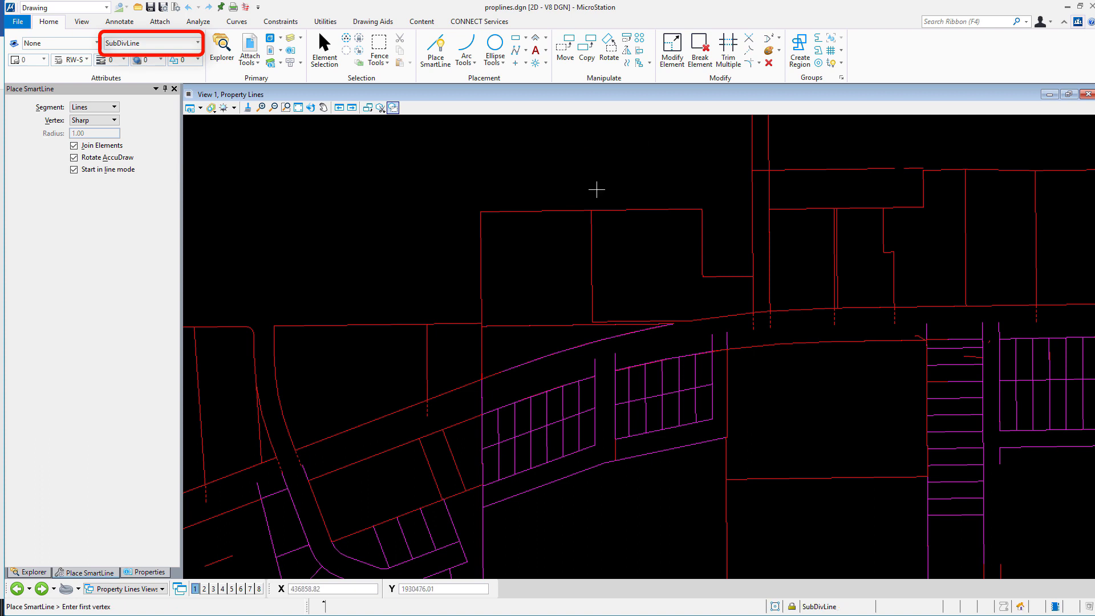
left_click(528, 326, "alt")
left_click(527, 359, "alt")
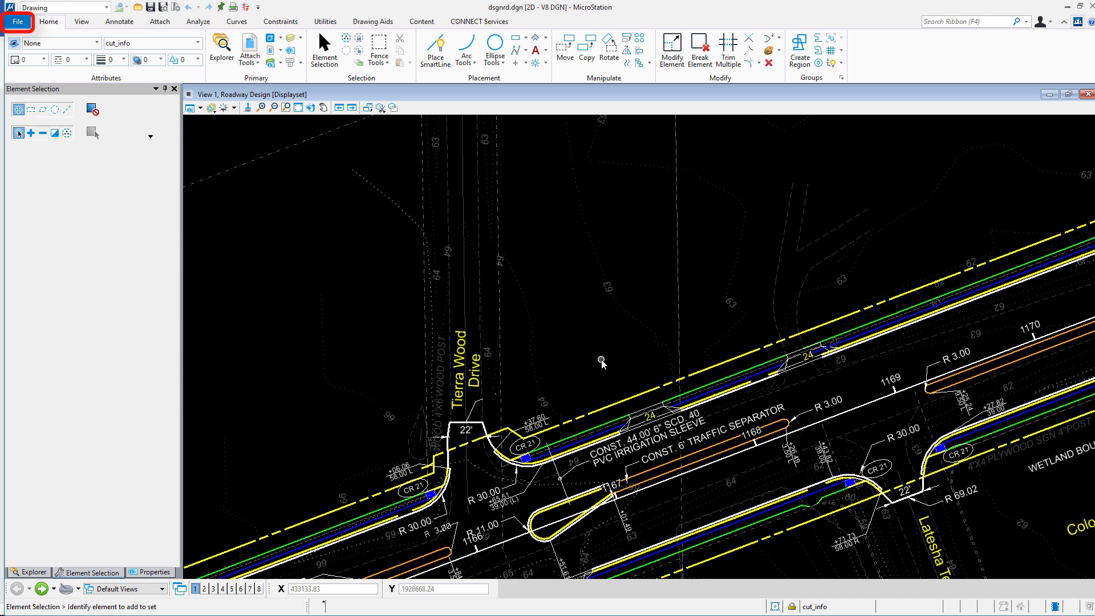
Step: Change the Alt+Data button assignment from match attributes to match element fromcursor and save
left_click(18, 21)
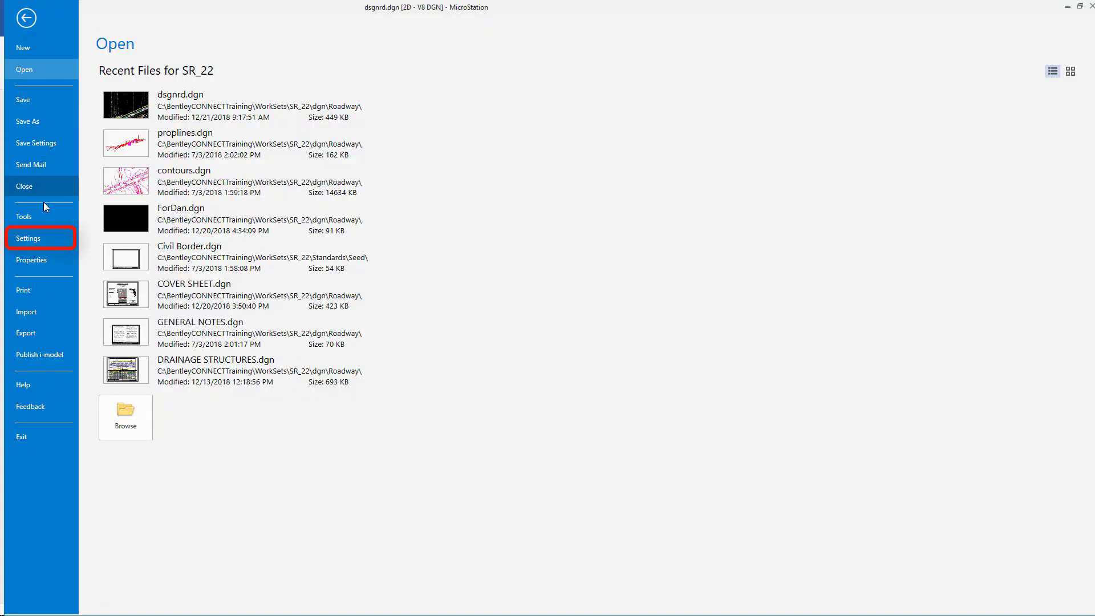
left_click(41, 245)
left_click(314, 120)
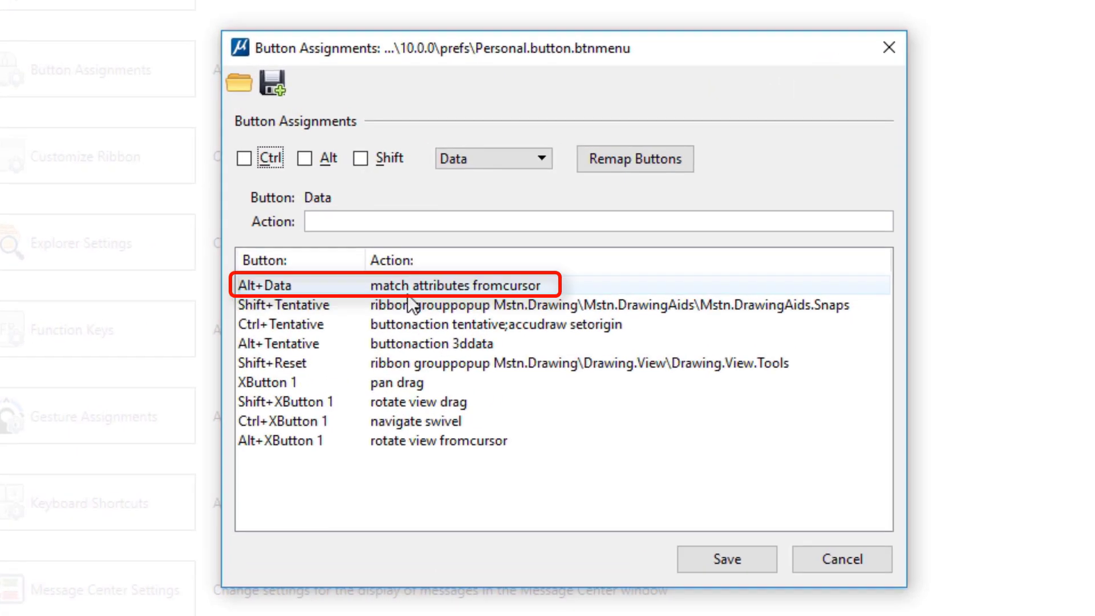
left_click(407, 293)
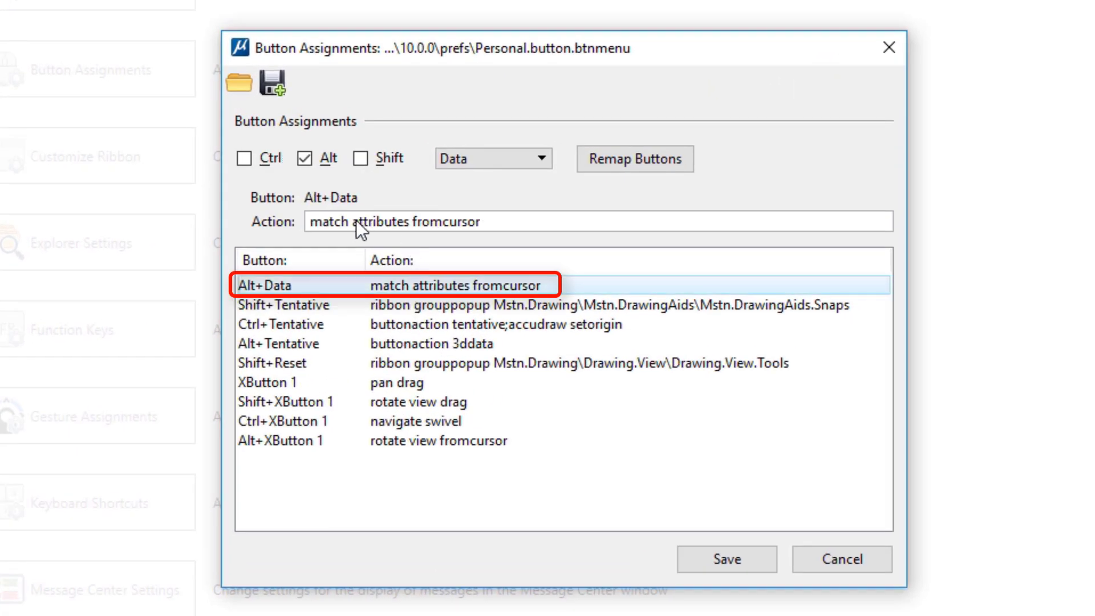
left_click_drag(353, 221, 400, 228)
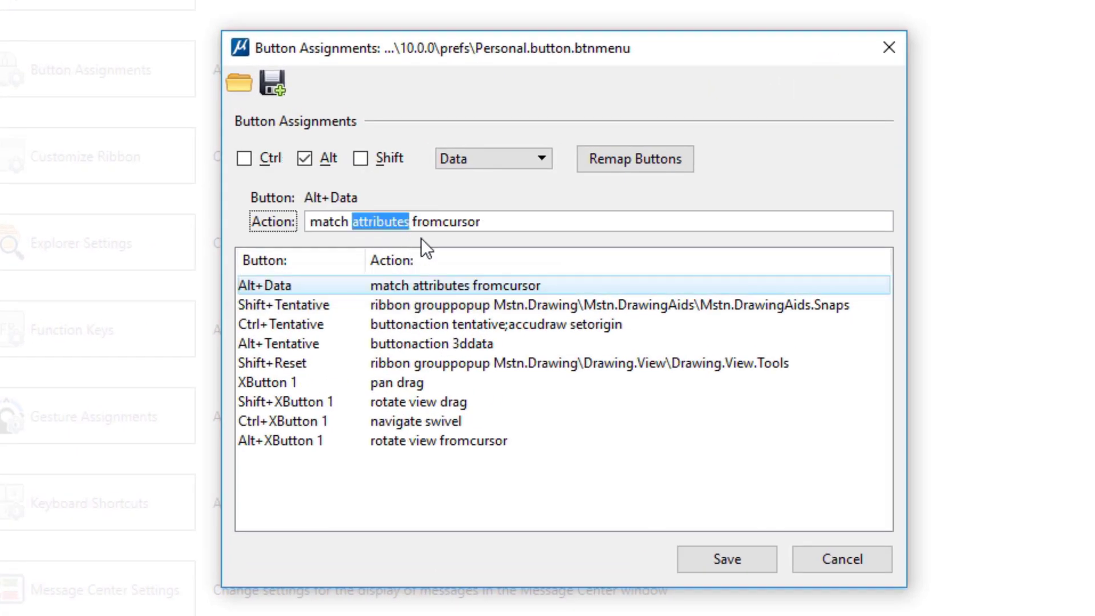
type("element")
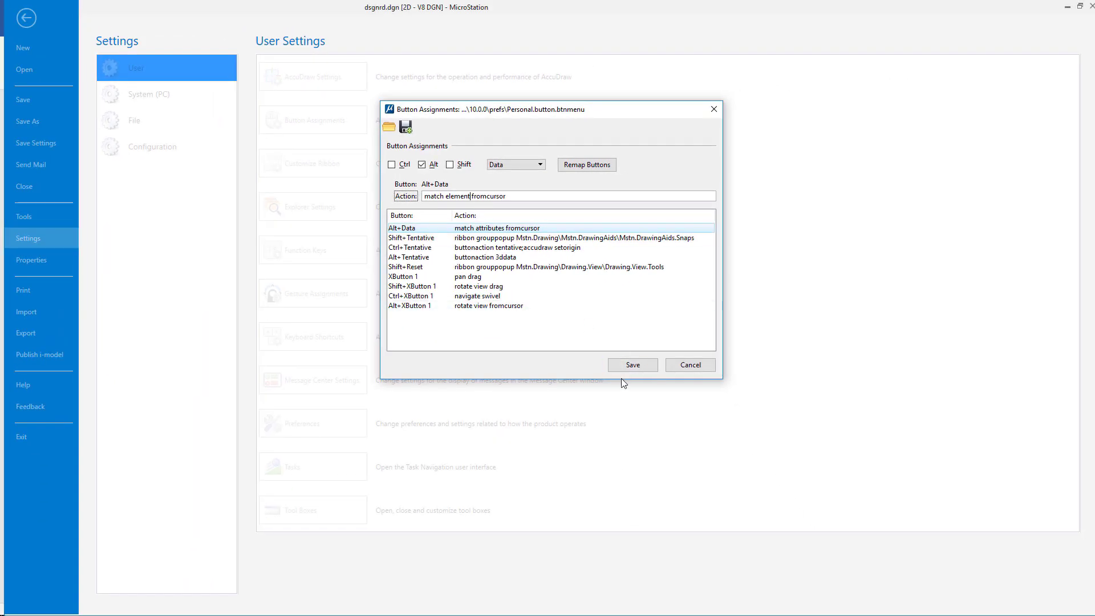
left_click(625, 368)
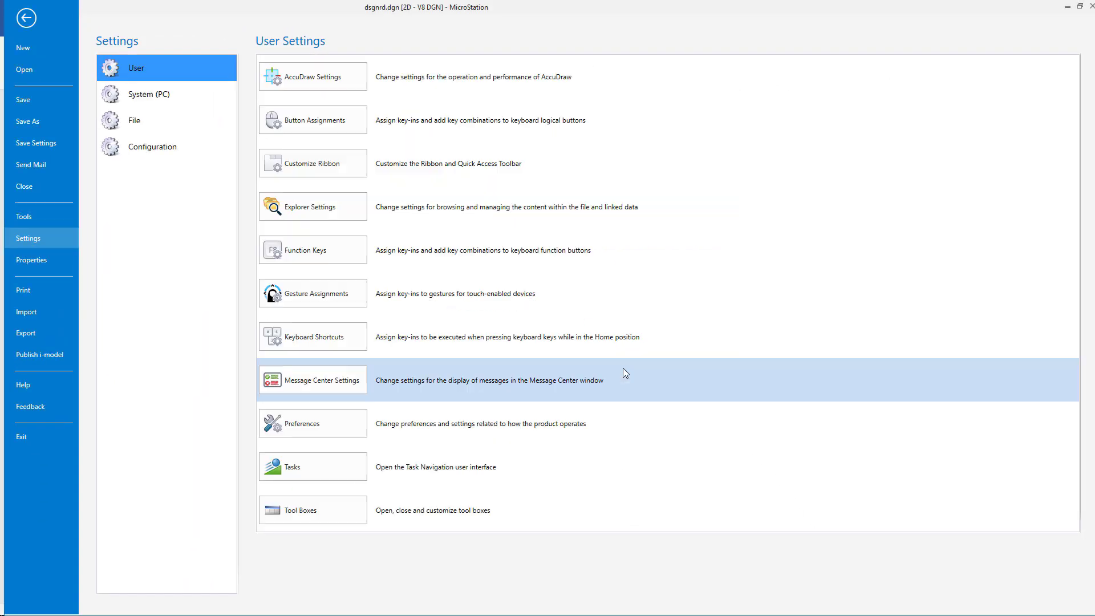
Step: Return to the drawing and place a TEST TEXT label above the intersection
left_click(25, 18)
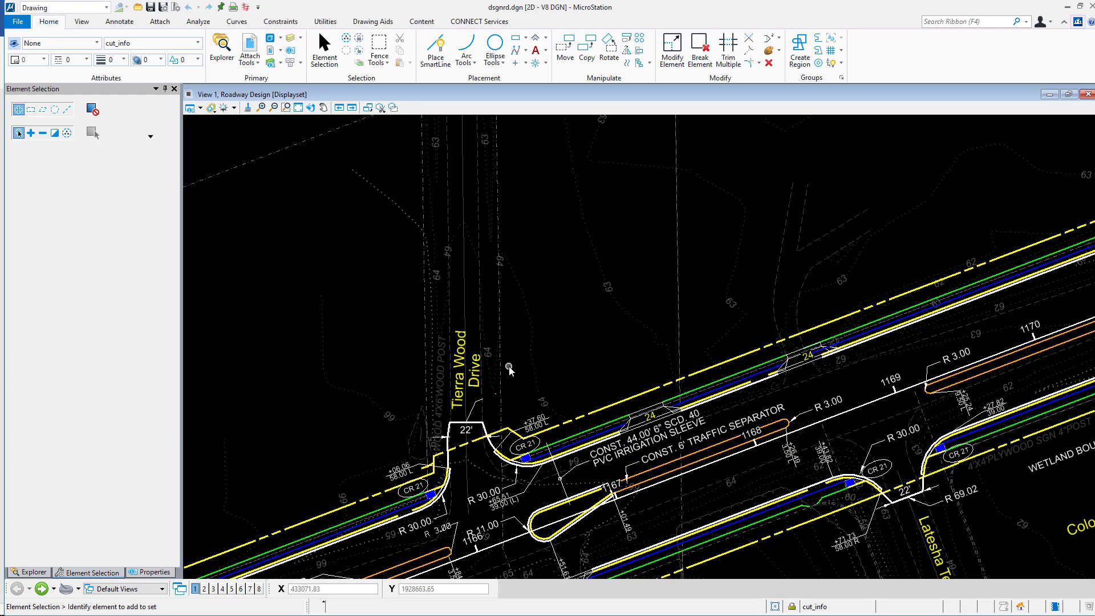
middle_click(581, 340)
left_click(536, 50)
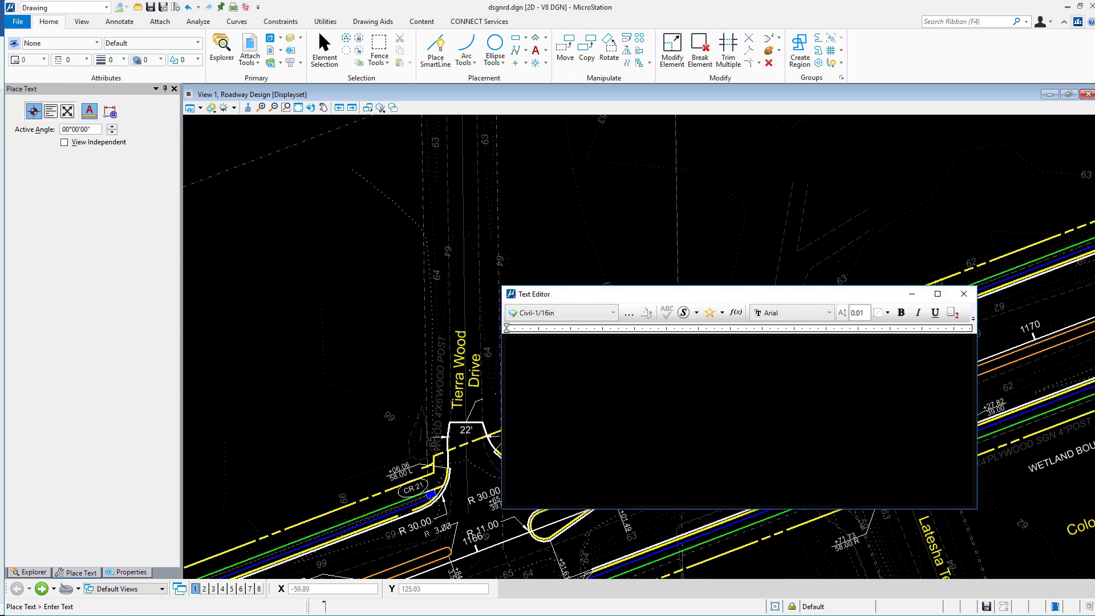
type("TEST TEXT")
left_click(545, 252)
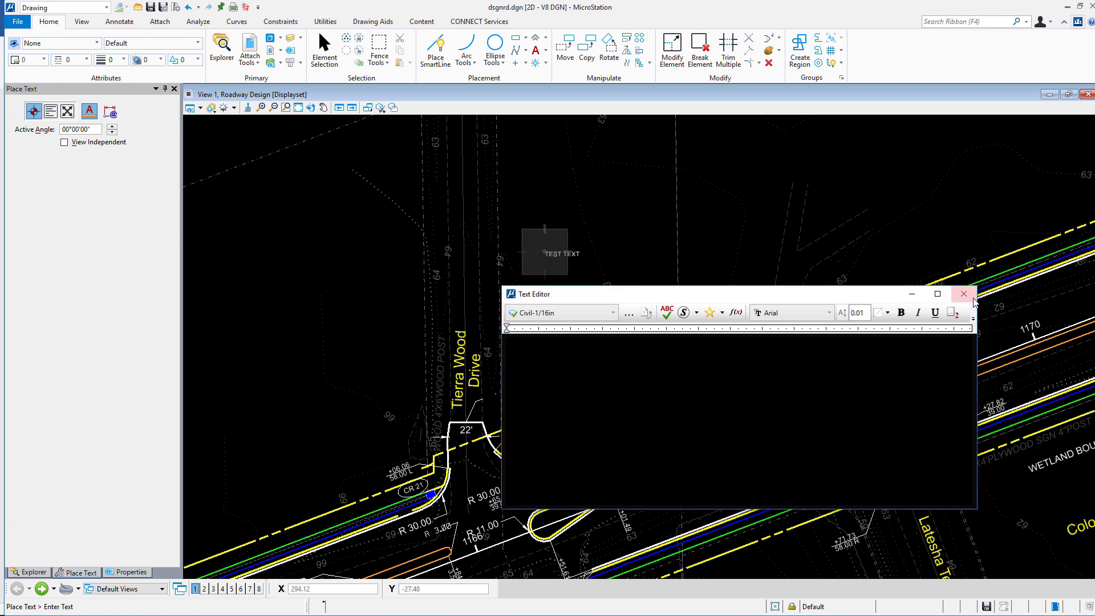
key("Escape")
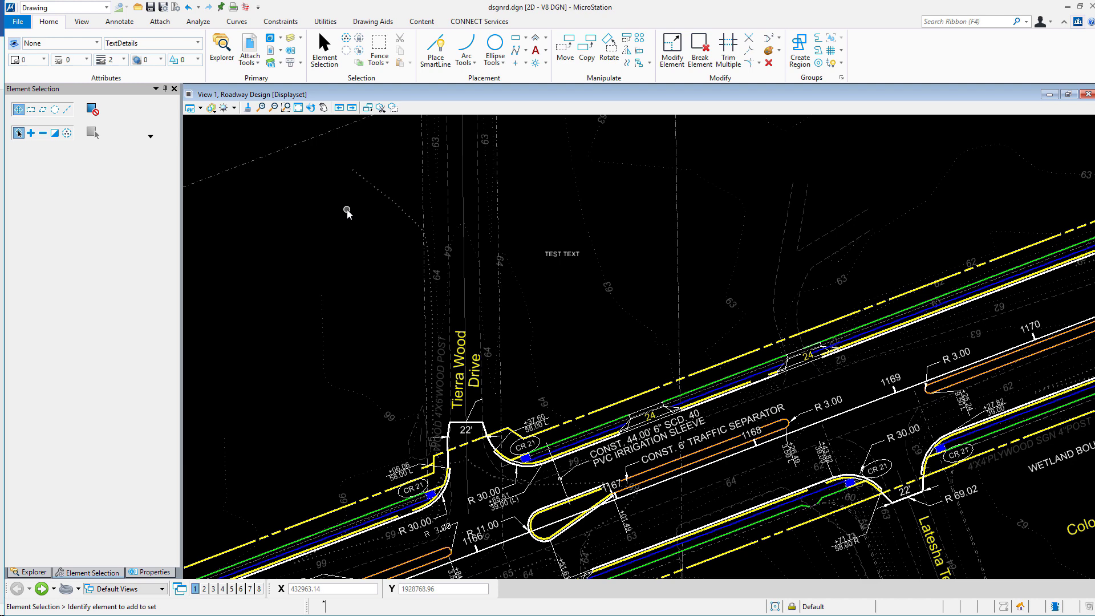
Step: Make Annotation > Text Detail the active element template
left_click(89, 46)
left_click(29, 107)
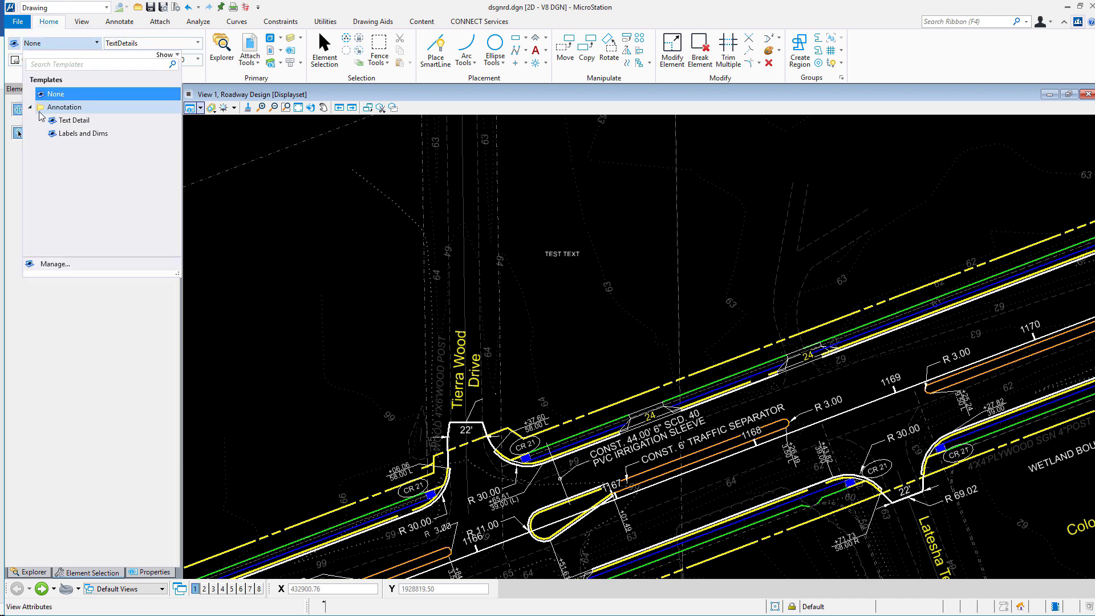
left_click(79, 120)
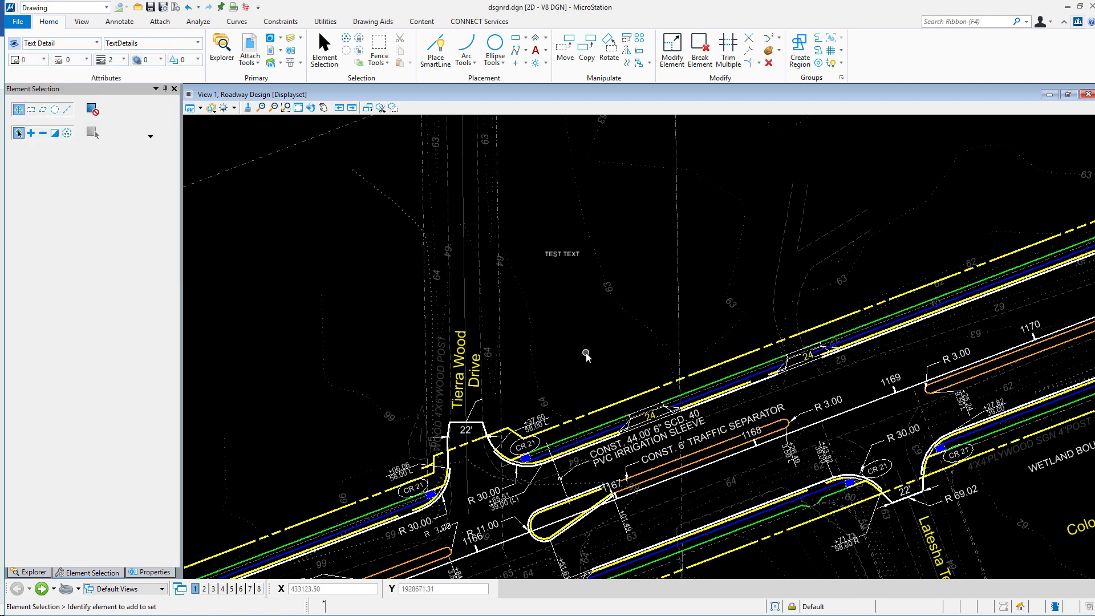
Step: Place 'Tierra Wood Drive' at a 90° angle beside the road and close the Text Editor
left_click(535, 50)
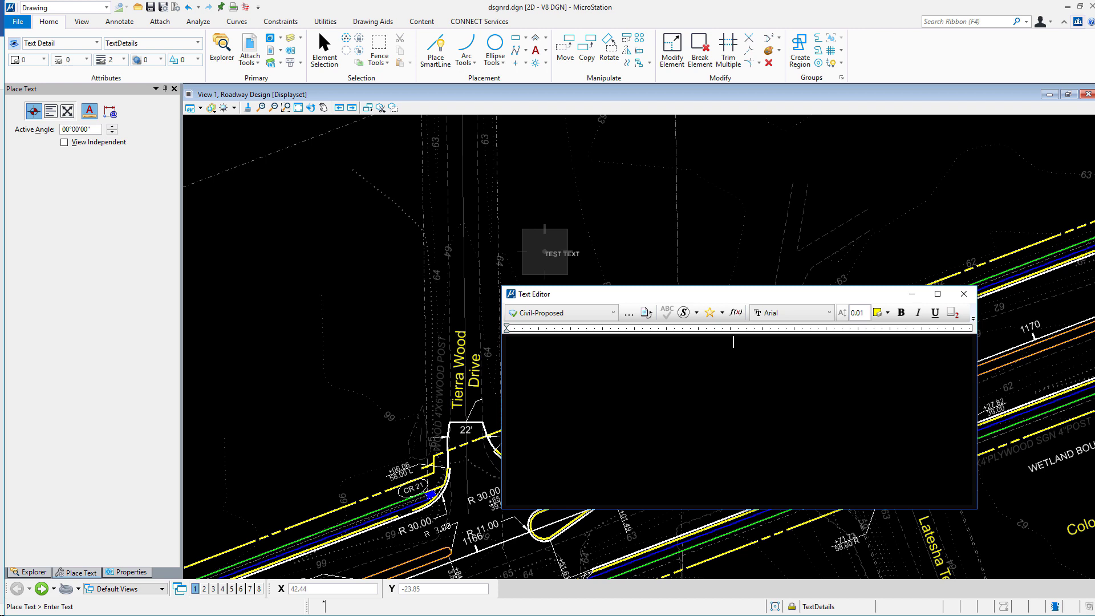
type("Tierra Wood ")
type("Drive")
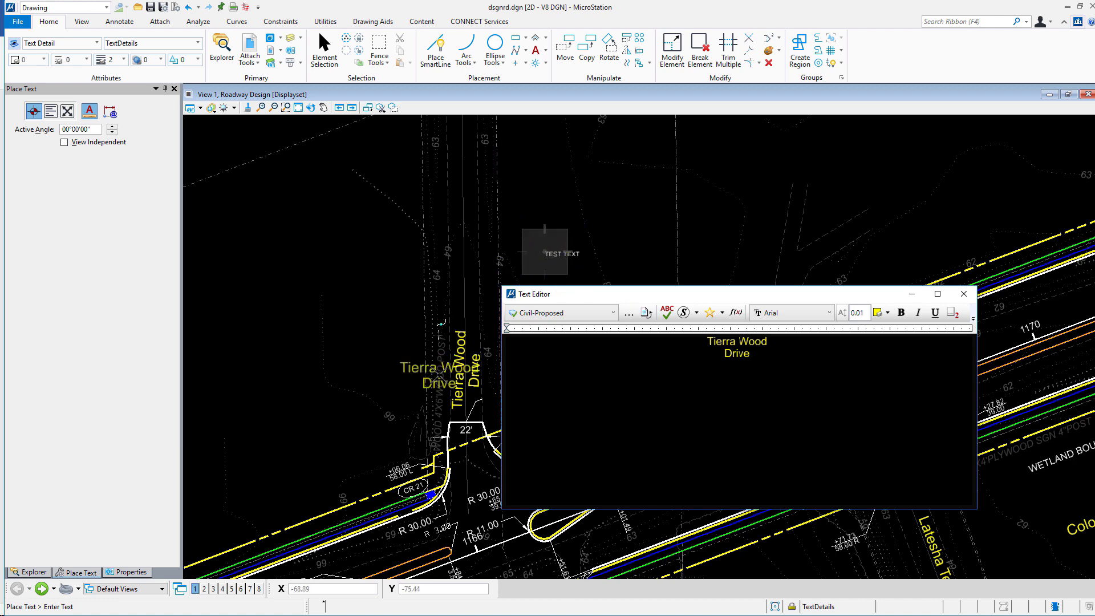
scroll(456, 240, "down", 5)
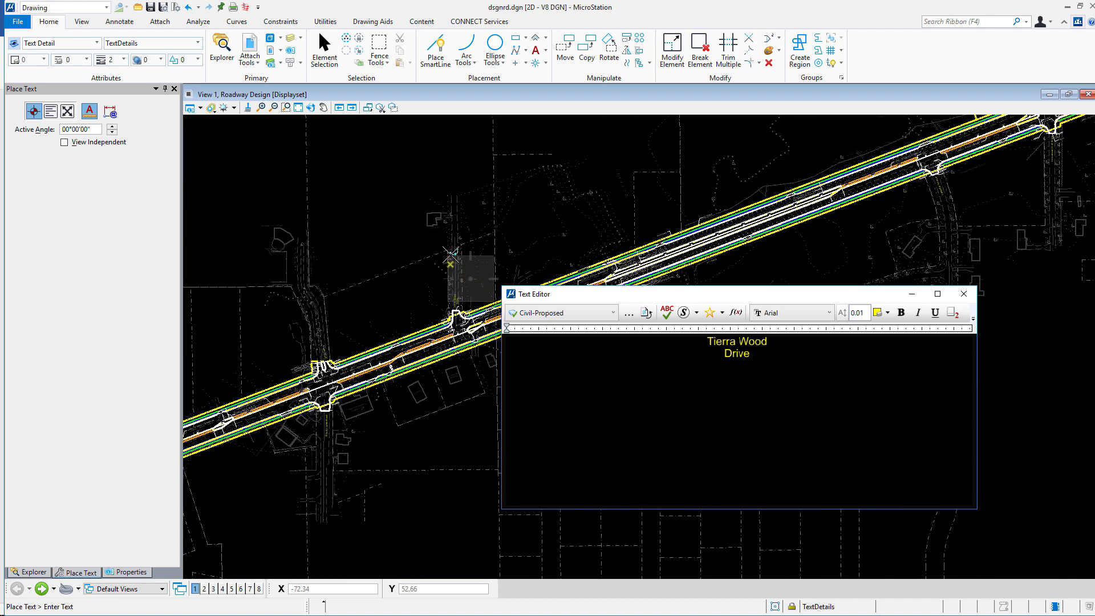
scroll(453, 210, "up", 5)
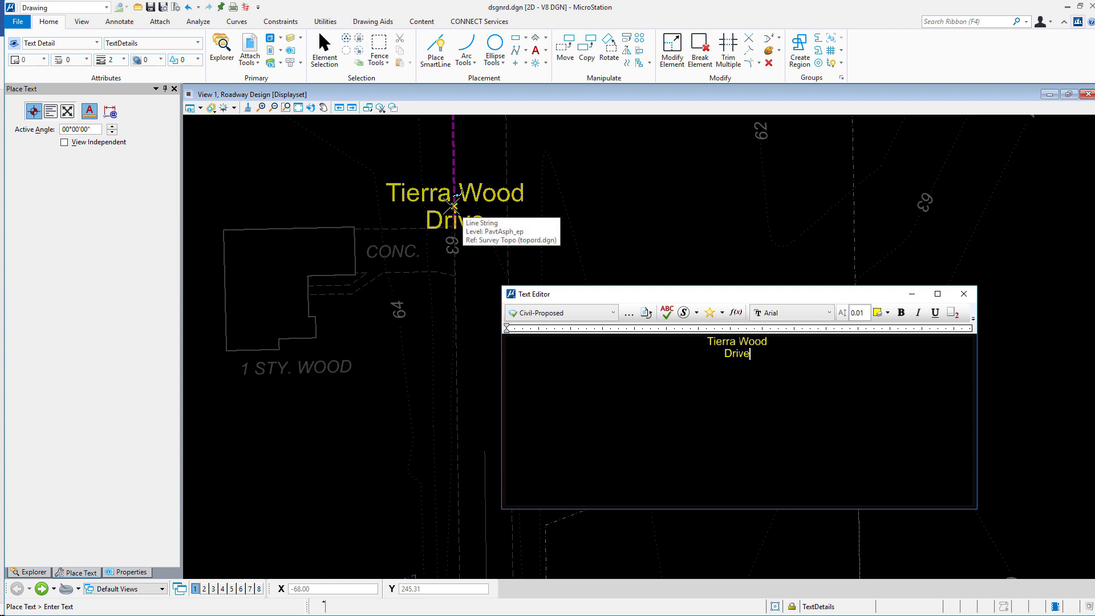
left_click(454, 205)
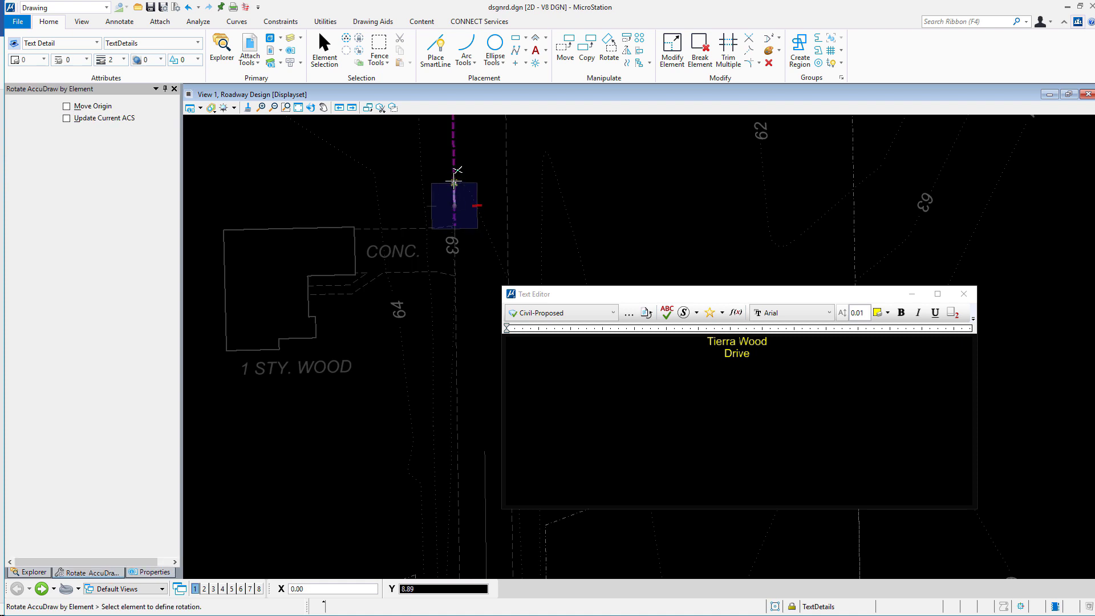
left_click(77, 129)
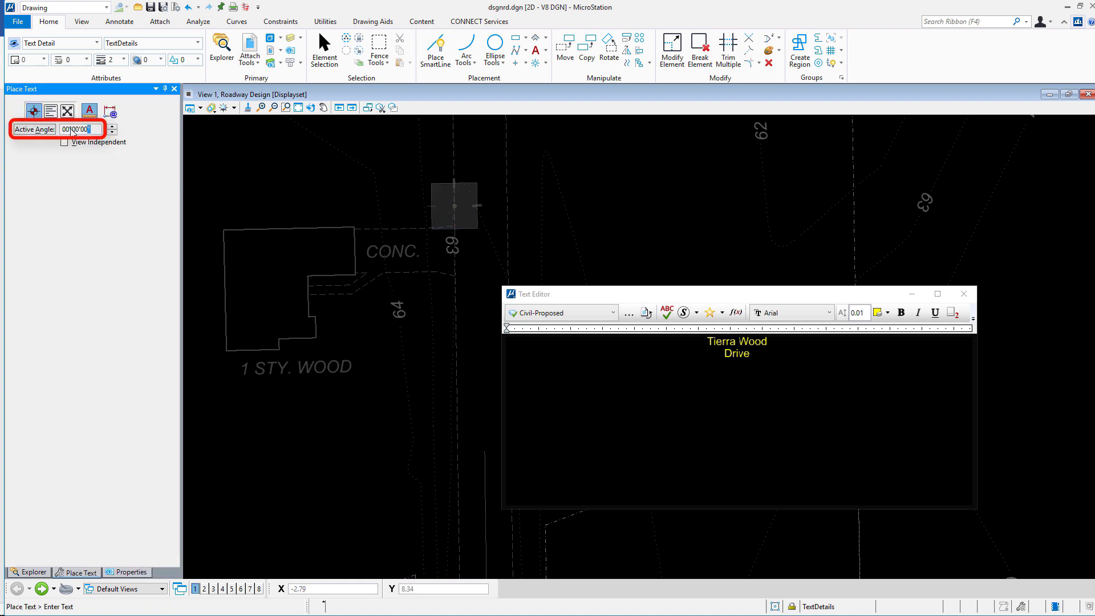
type("90")
key("Tab")
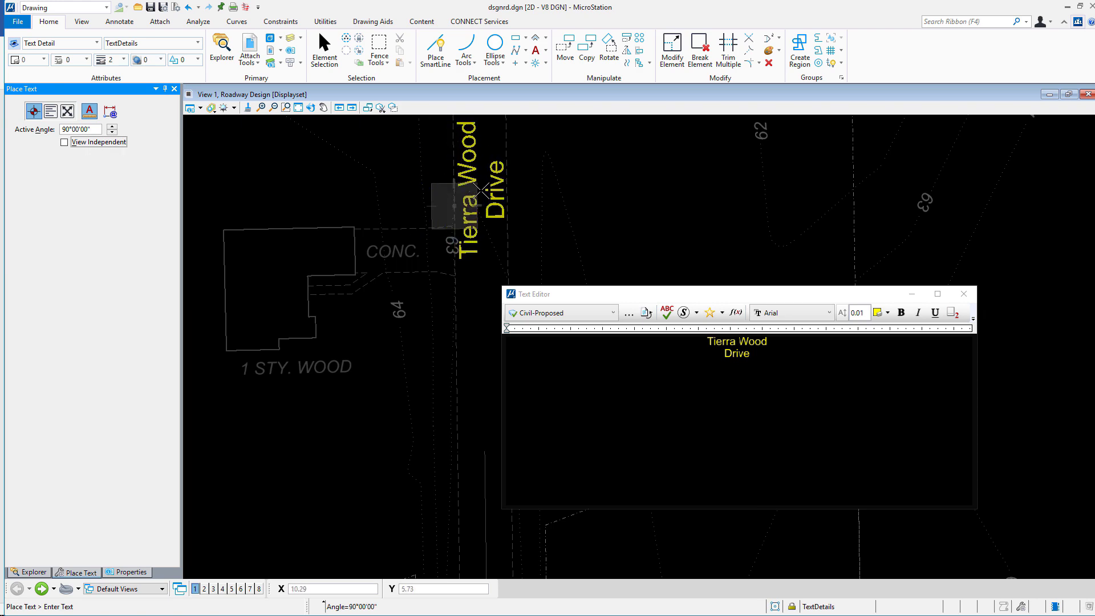
left_click(481, 189)
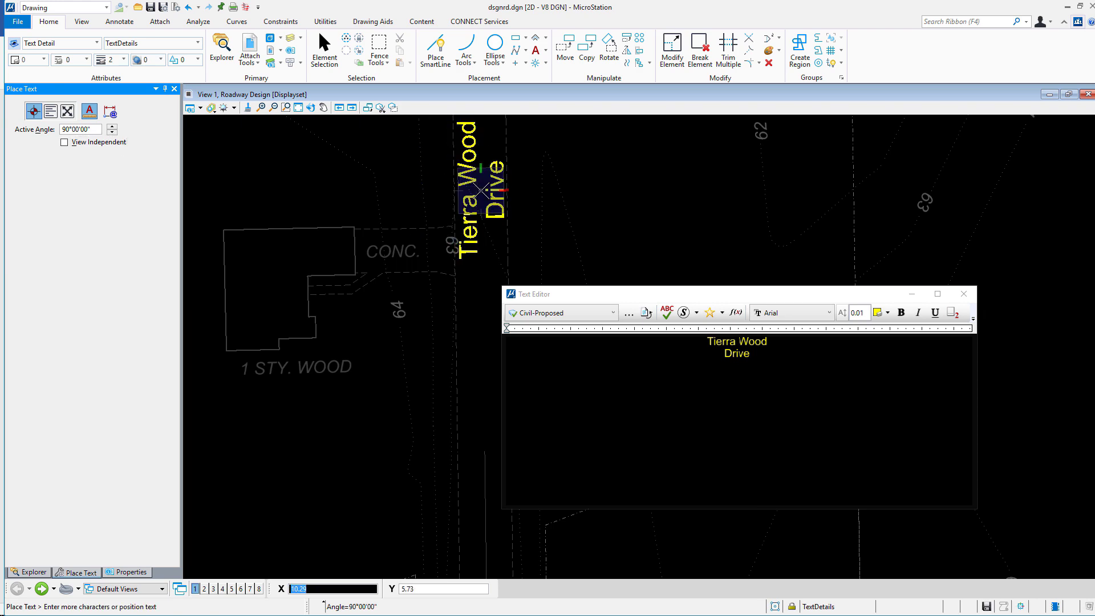
left_click(964, 294)
scroll(591, 274, "down", 5)
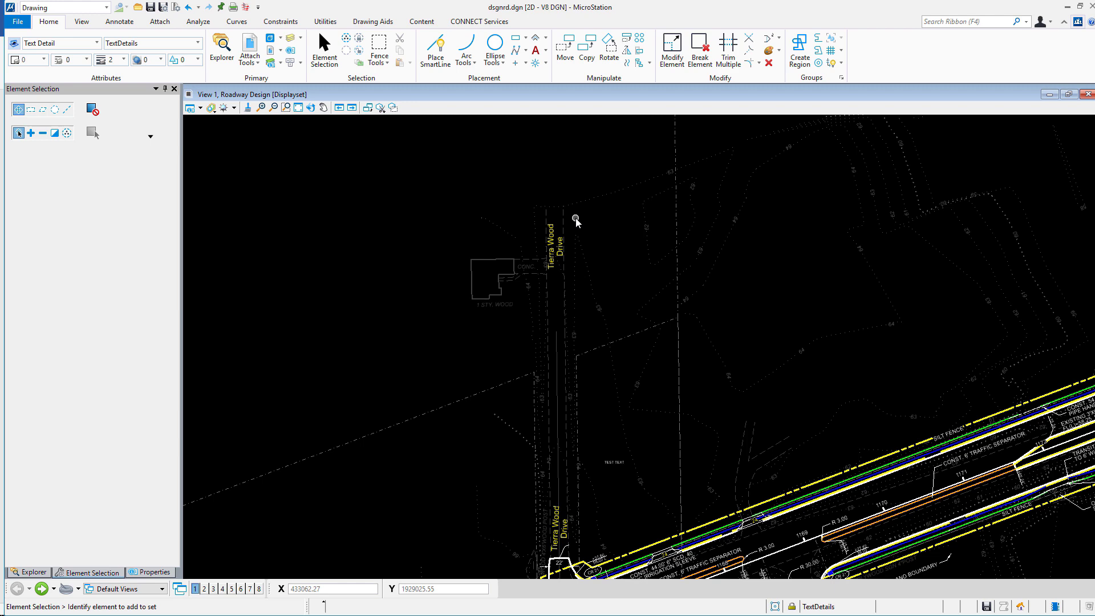
Step: Select the new Tierra Wood Drive label and show its Text Detail template and Civil-Proposed style
left_click(549, 241)
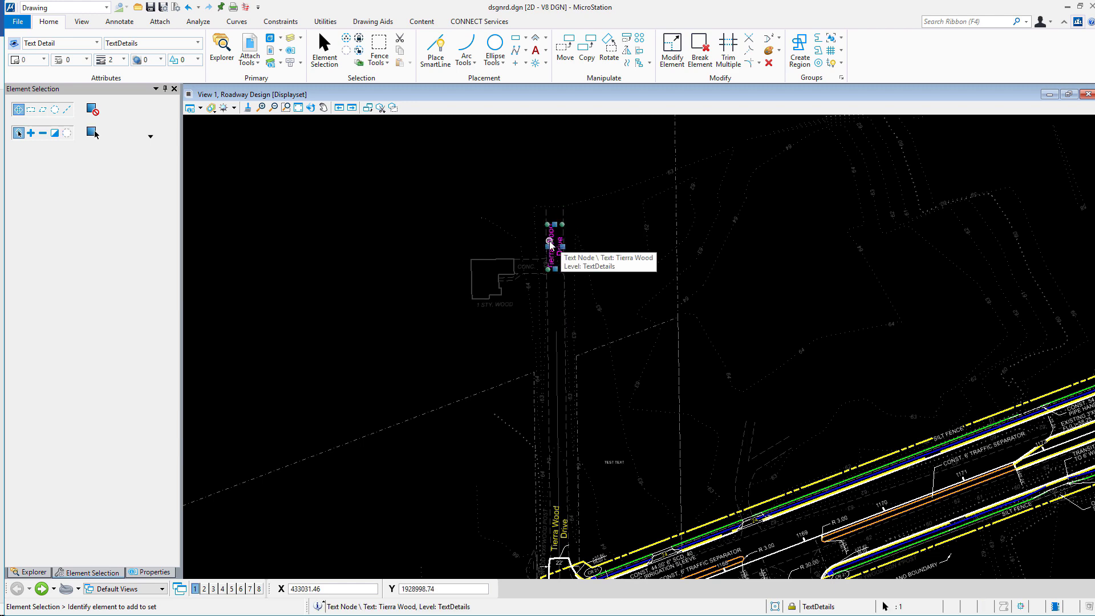
left_click(149, 572)
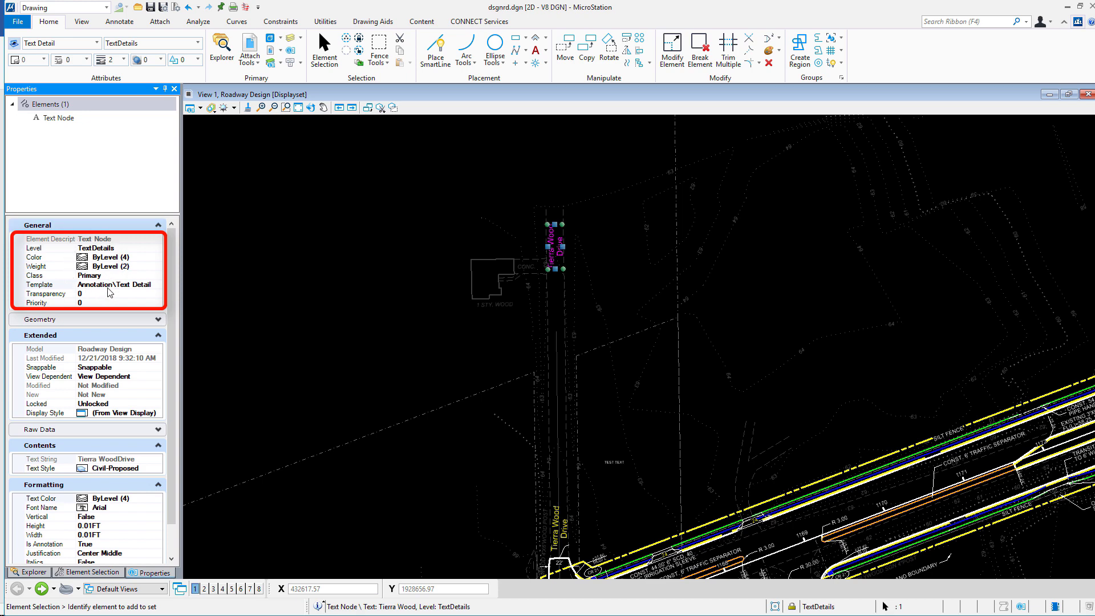
scroll(114, 365, "down", 3)
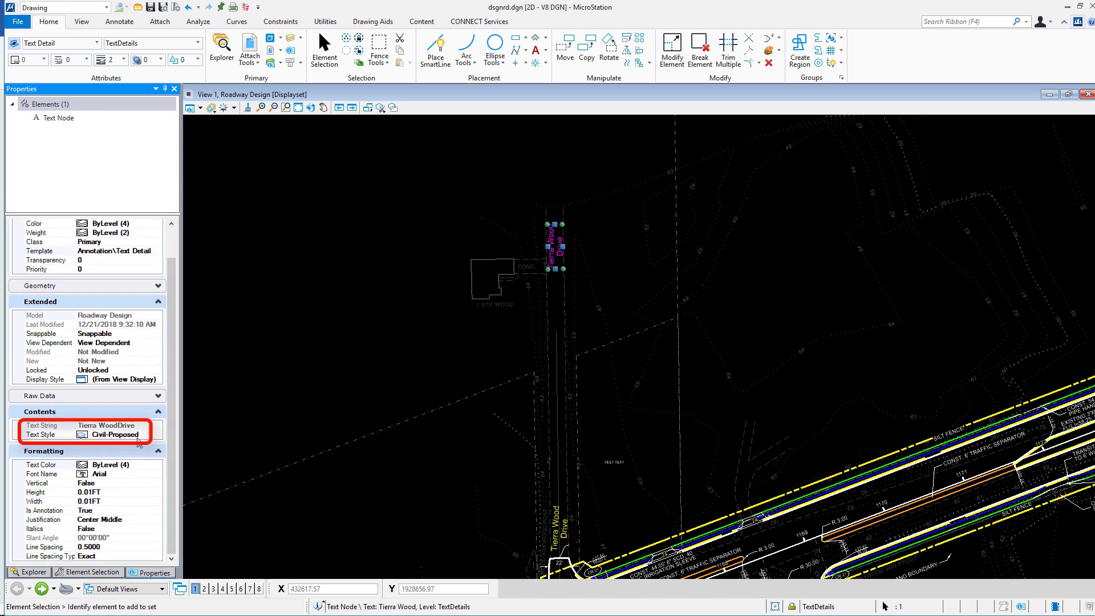